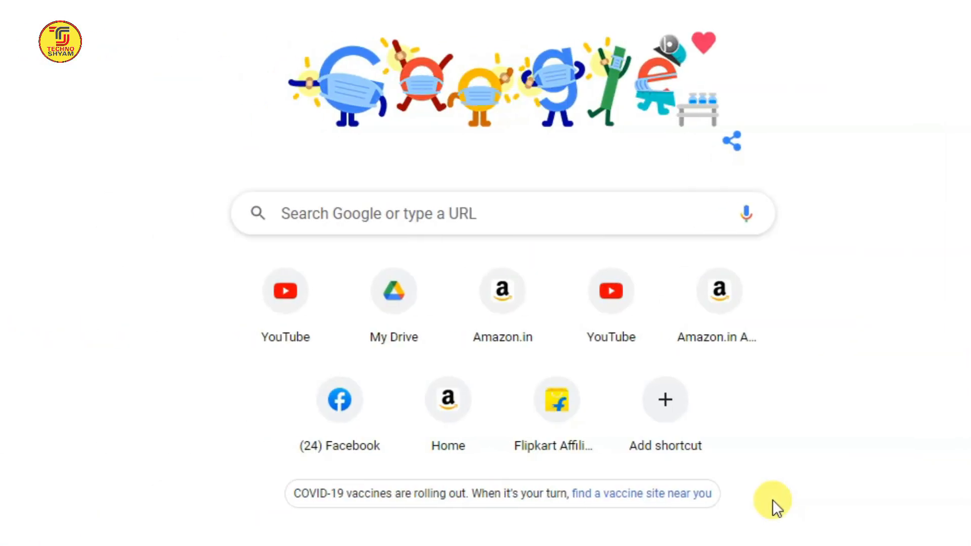
Find the official Streamlabs website through a Google search for "streamlabs" and open its login page.
click(337, 214)
click(326, 264)
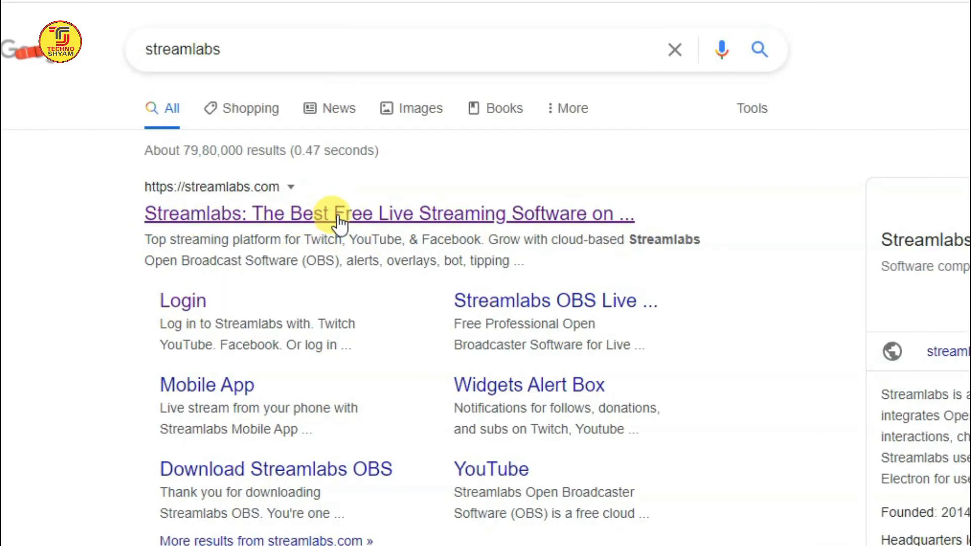
click(336, 215)
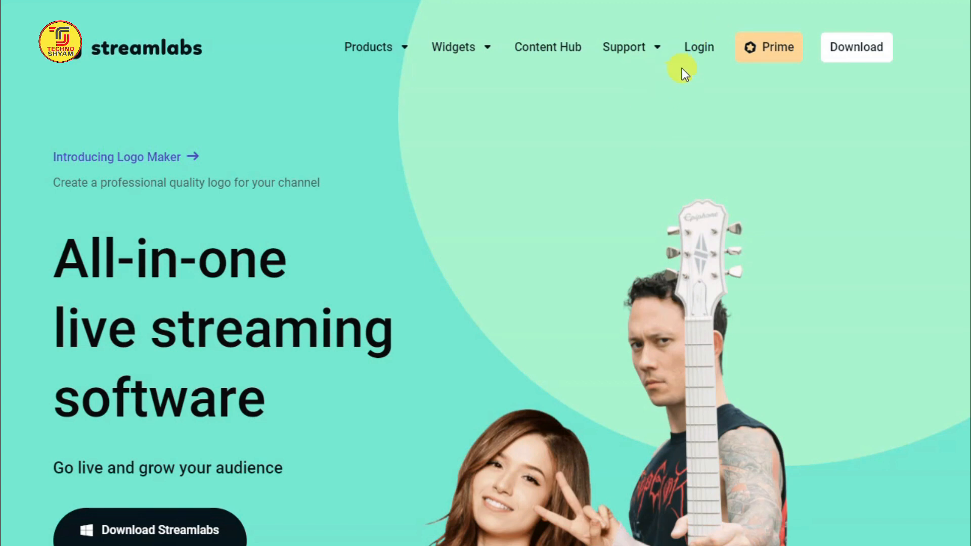
click(699, 50)
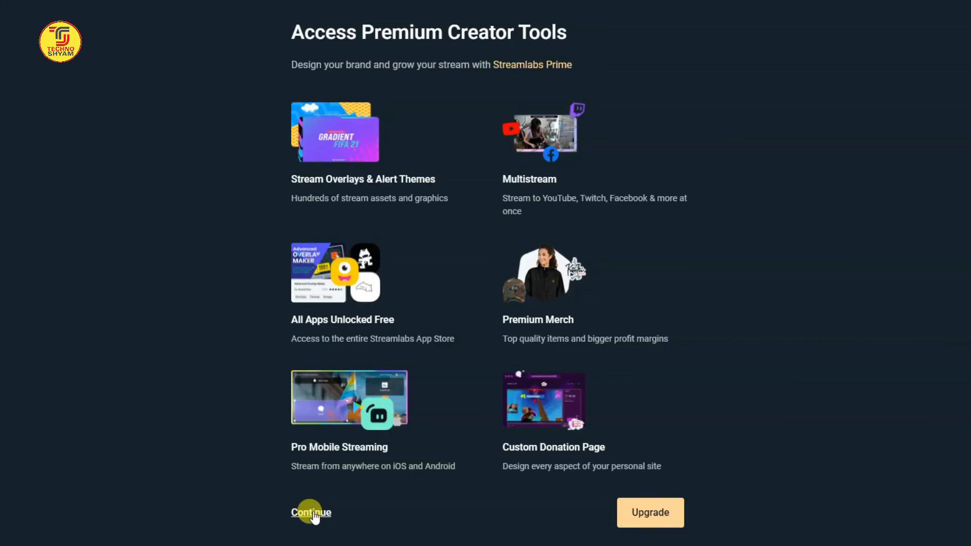
Complete the Streamlabs account setup with the free Starter plan, passing over the premium tools, OBS download and donation setup.
click(311, 513)
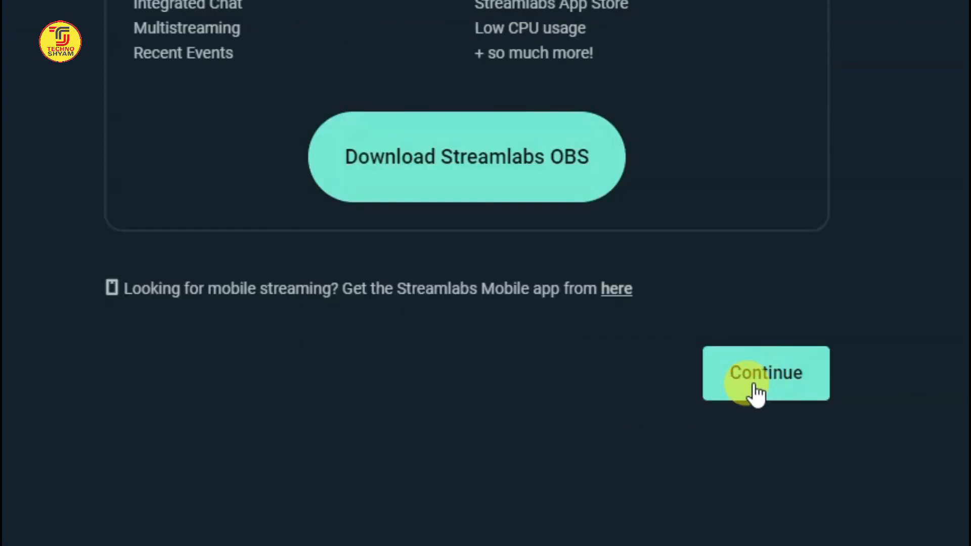
click(764, 386)
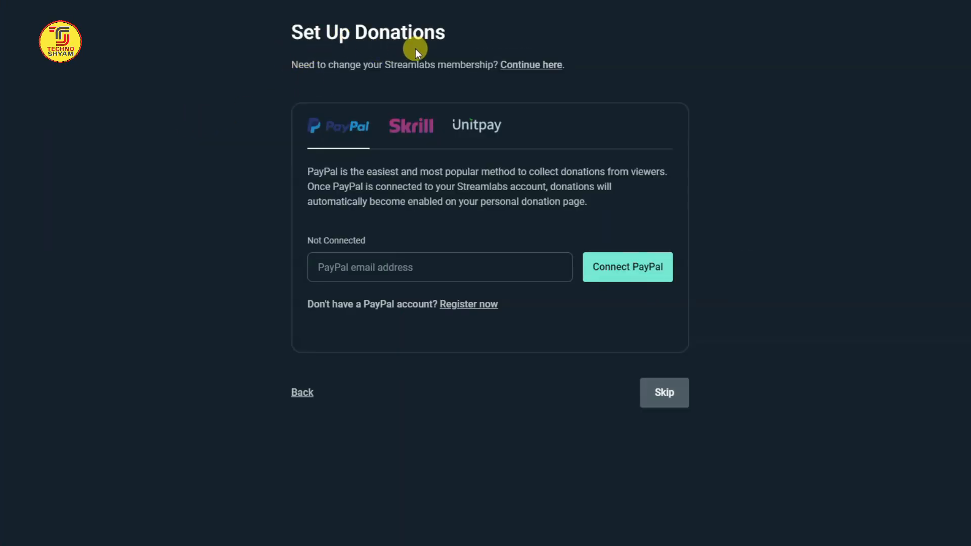
click(657, 393)
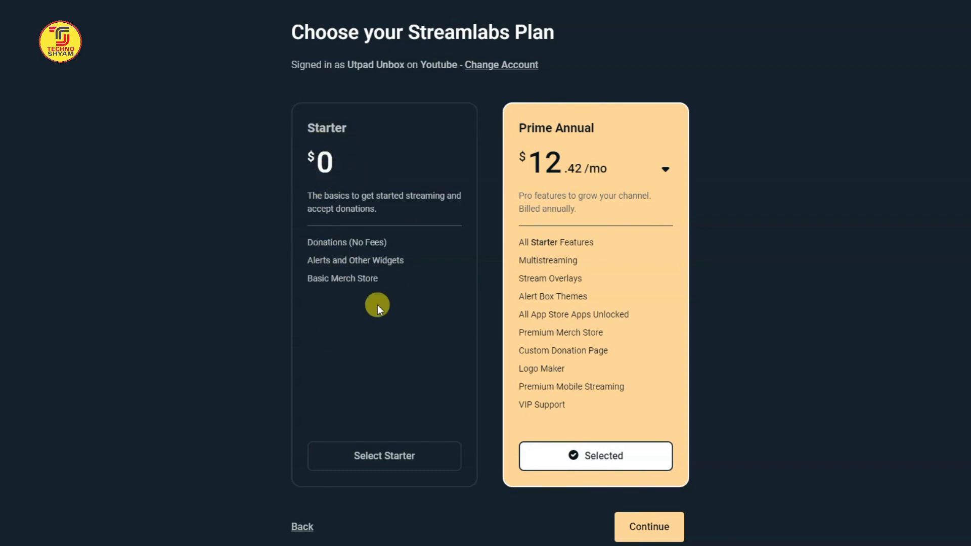
click(395, 455)
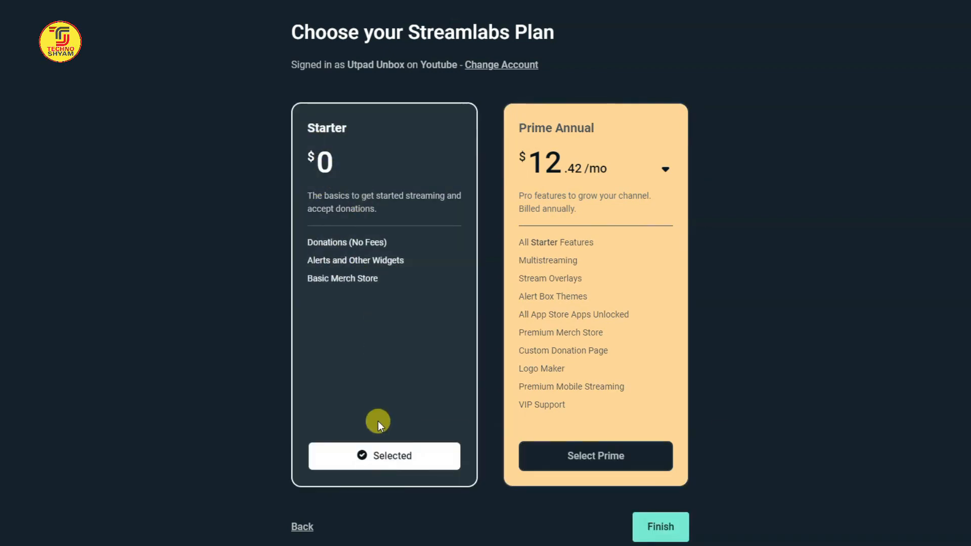
click(660, 531)
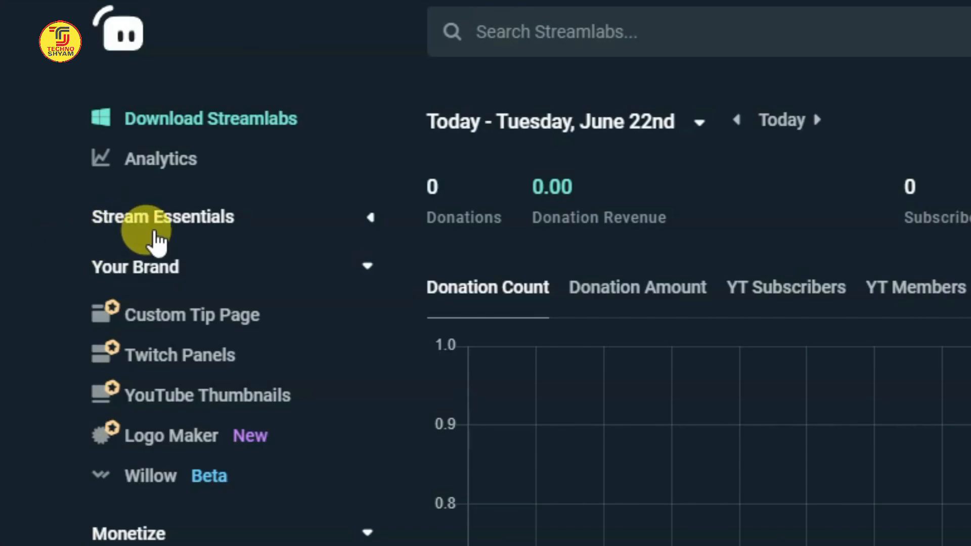
Open the Chat Box widget from the Stream Essentials widget gallery and reveal its widget URL.
click(240, 225)
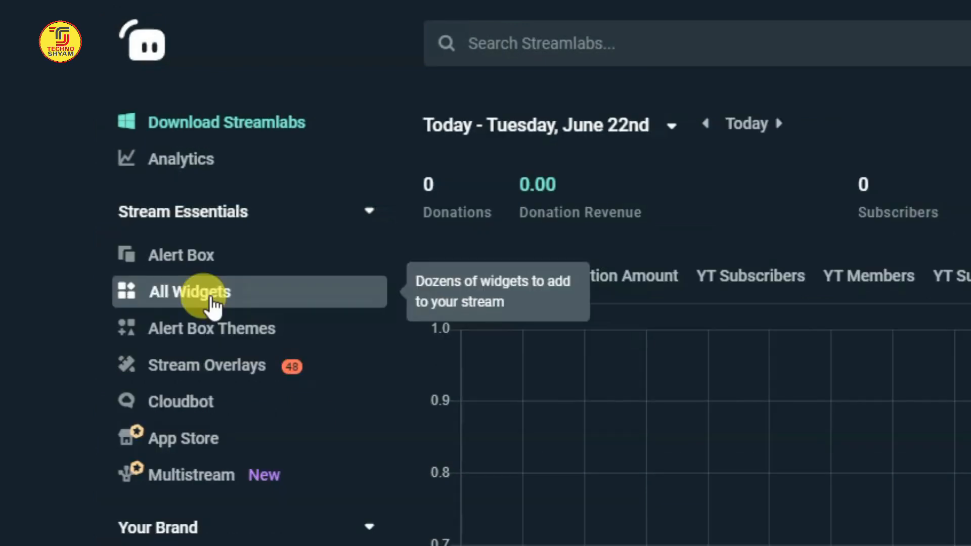
click(212, 297)
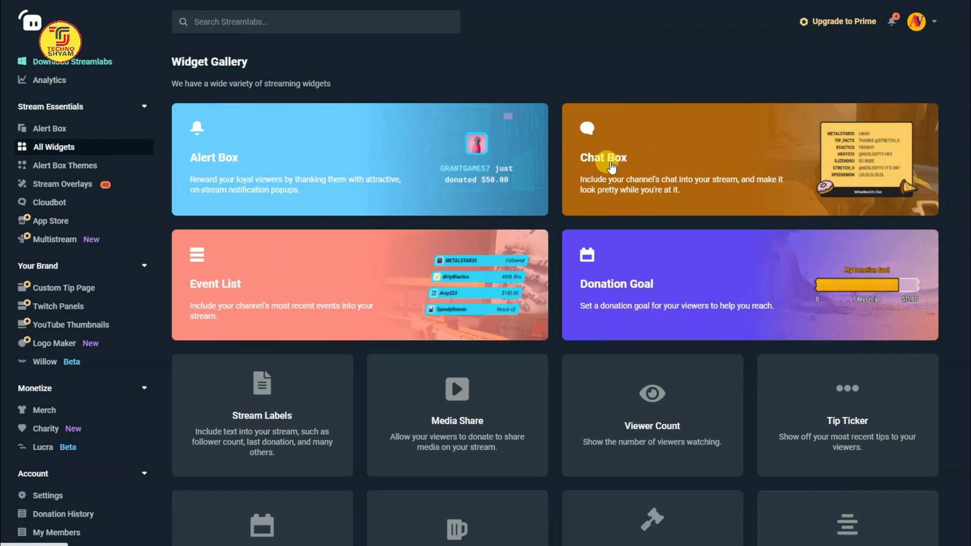
click(604, 165)
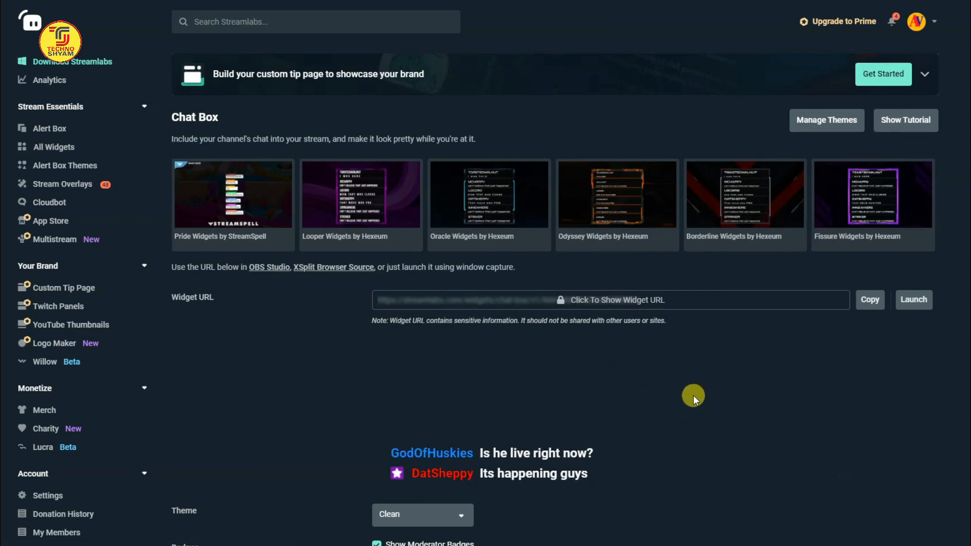
scroll(731, 353, down, 8)
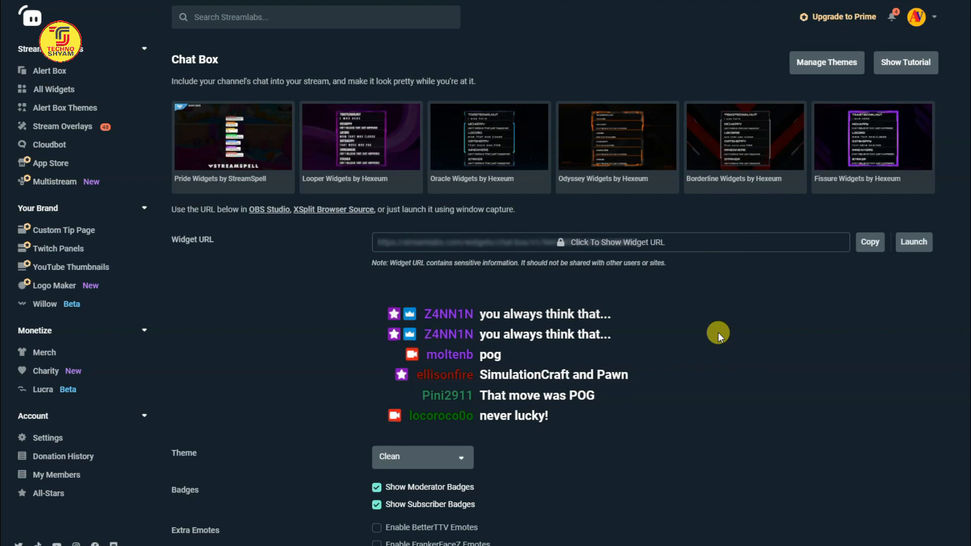
click(595, 243)
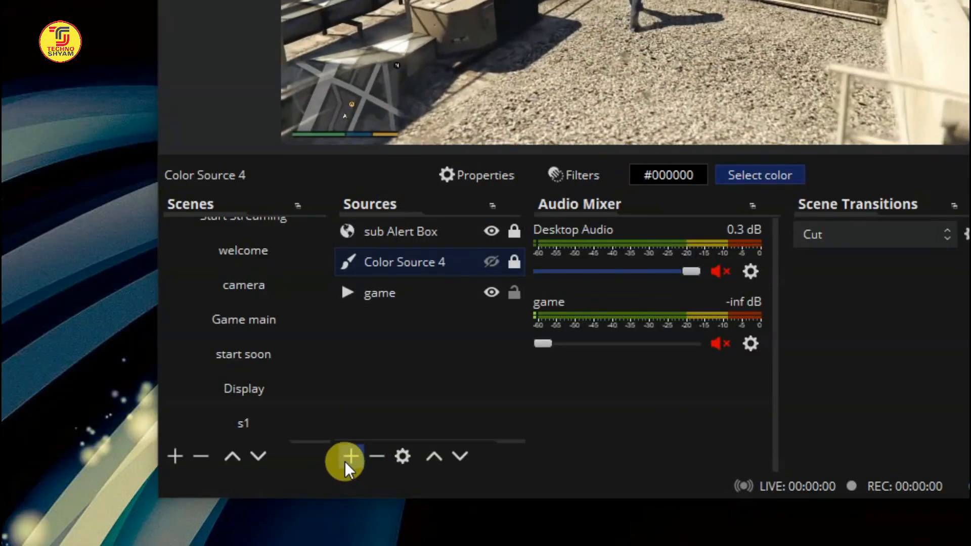
In OBS, add a new browser source named "Chat Box 3" and paste the private Streamlabs widget URL as its URL.
click(349, 458)
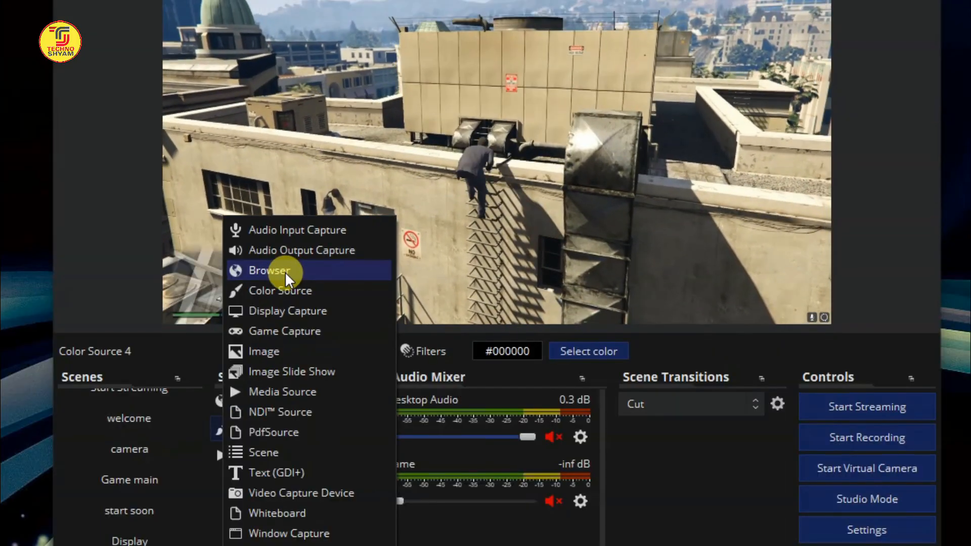
click(284, 271)
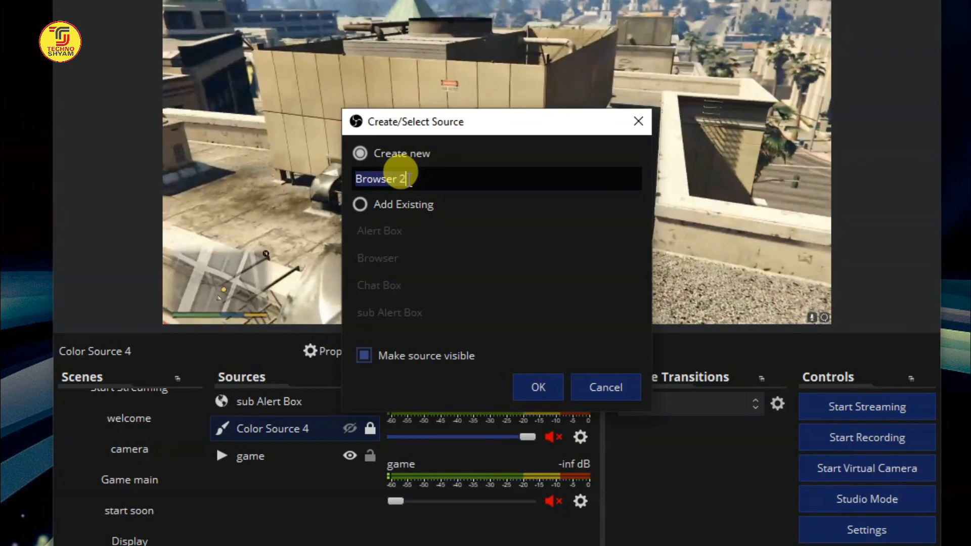
text(Chat Box 3)
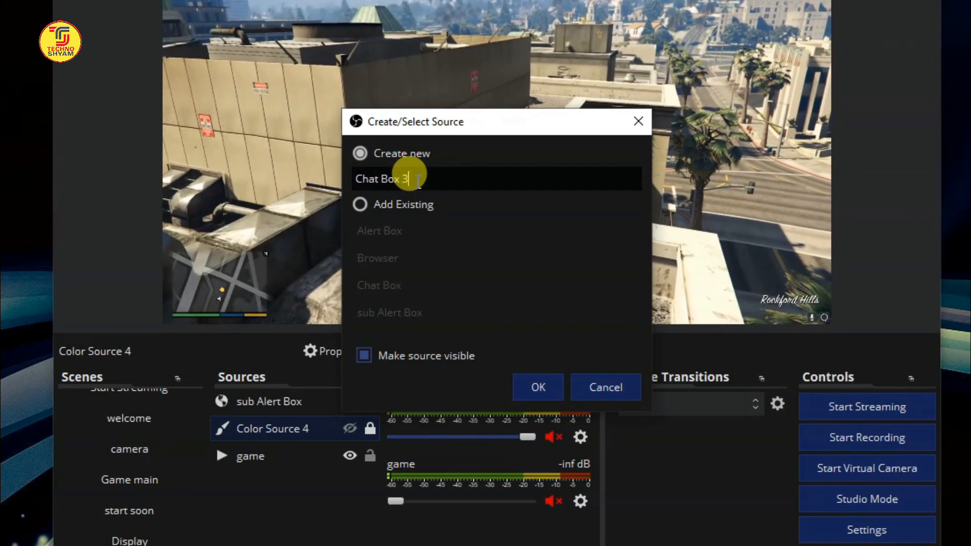
click(539, 388)
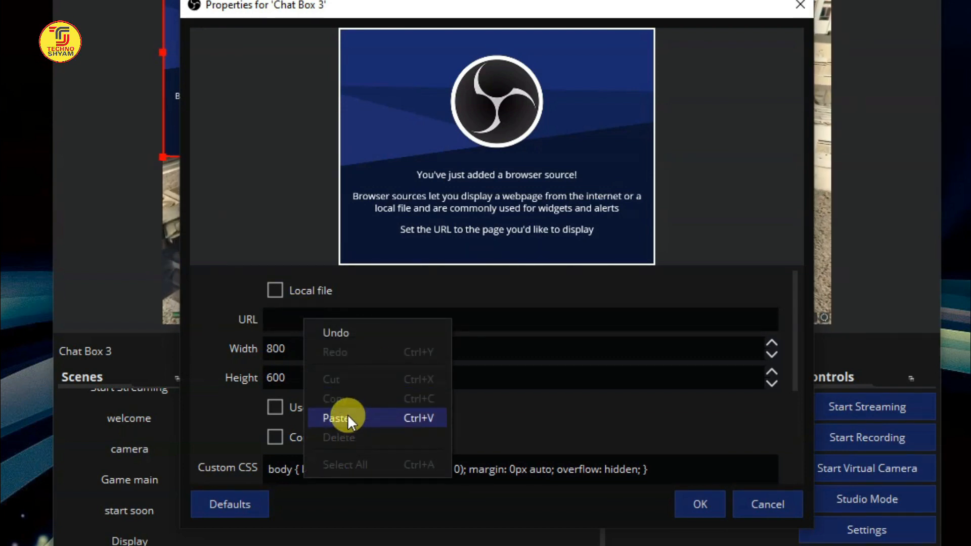
click(347, 415)
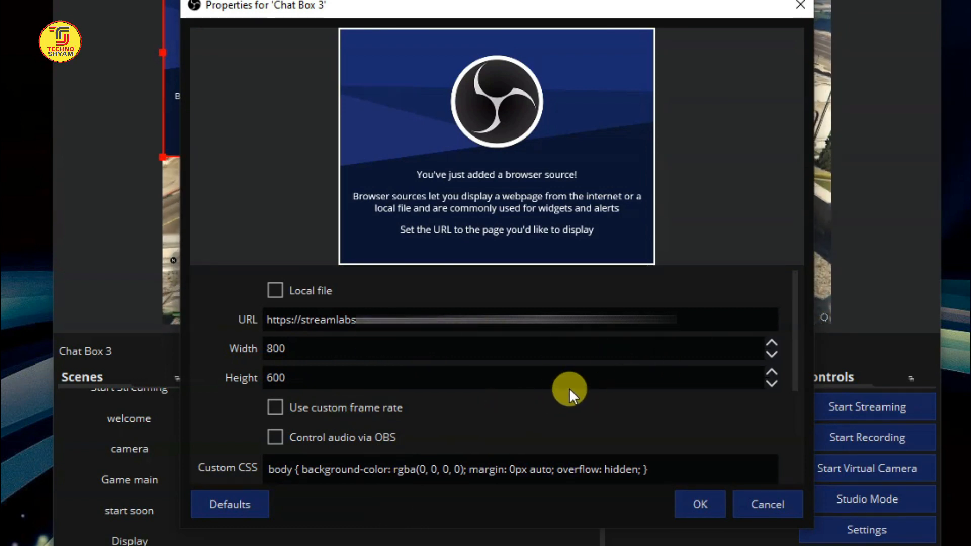
click(700, 505)
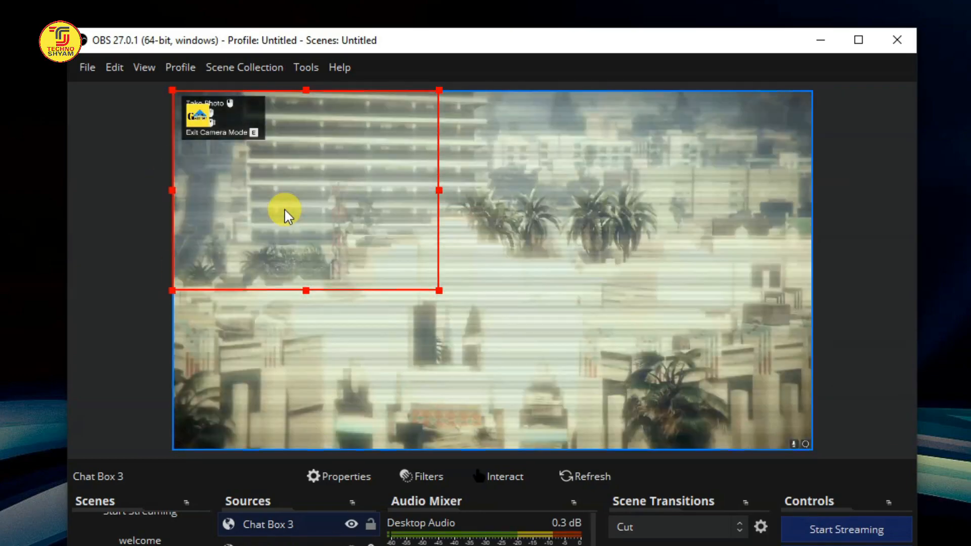
Move the chat box source to the right side of the preview canvas, shrink it, and shift it upward.
drag(286, 212, 595, 292)
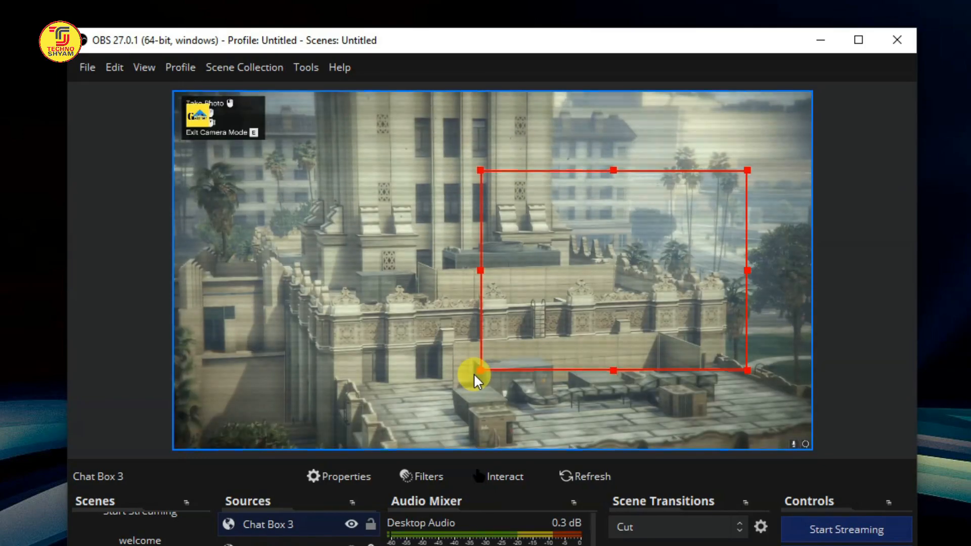
drag(480, 371, 493, 306)
drag(644, 268, 642, 206)
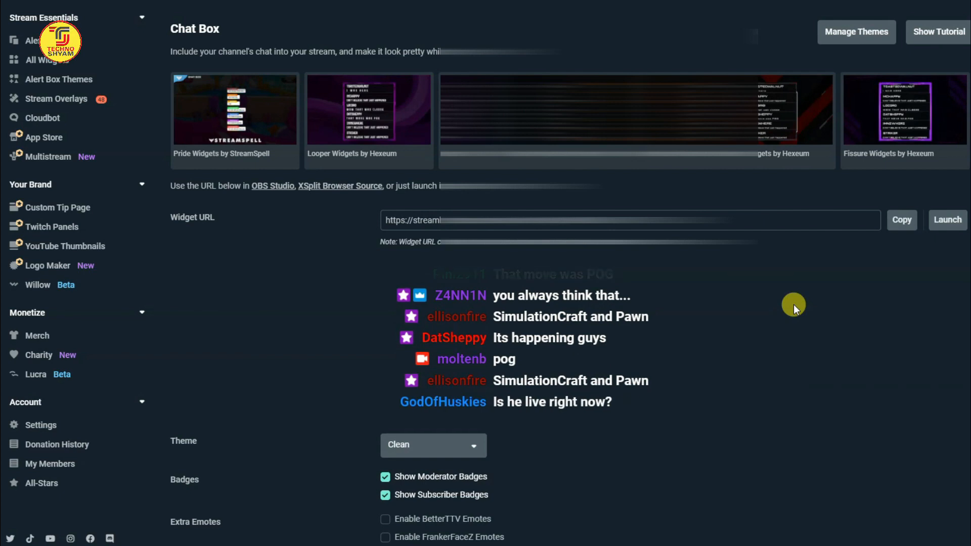
On the Streamlabs Chat Box page, try the Boxed, Oldschool and Chunky themes and restore the Clean theme.
scroll(799, 302, down, 1)
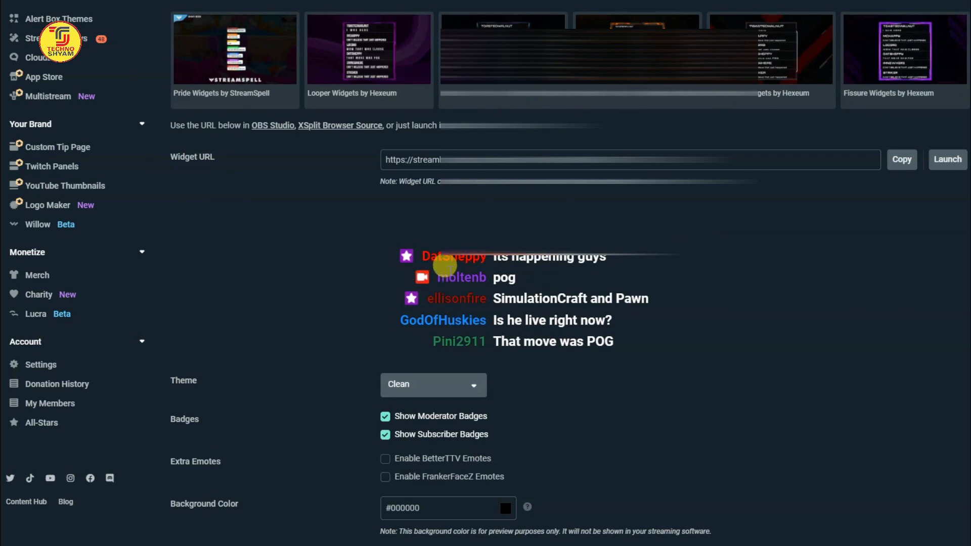
scroll(839, 275, down, 3)
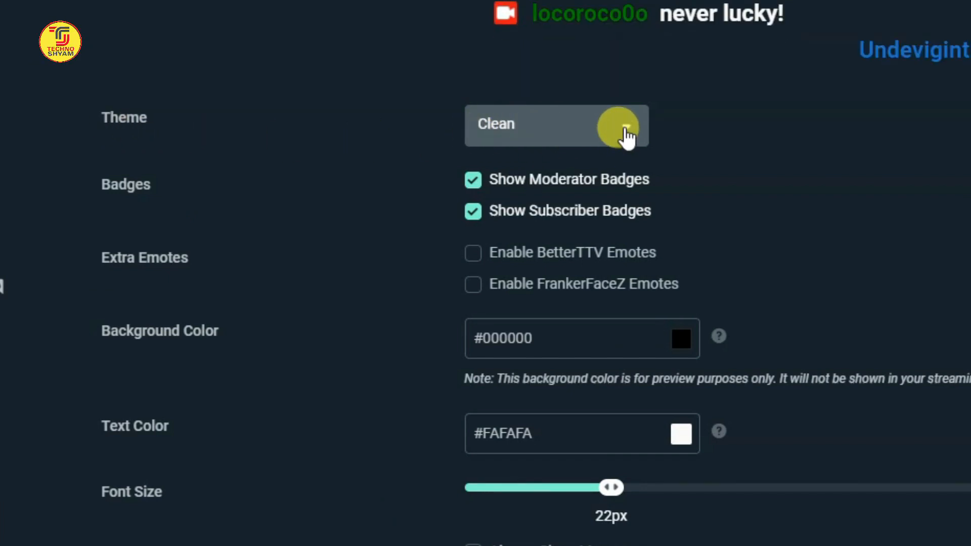
click(625, 133)
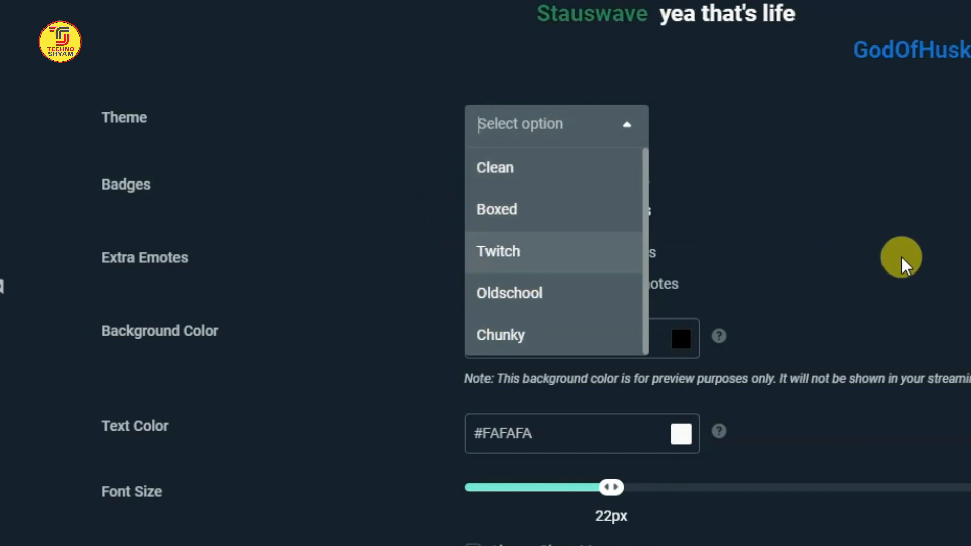
scroll(953, 268, up, 2)
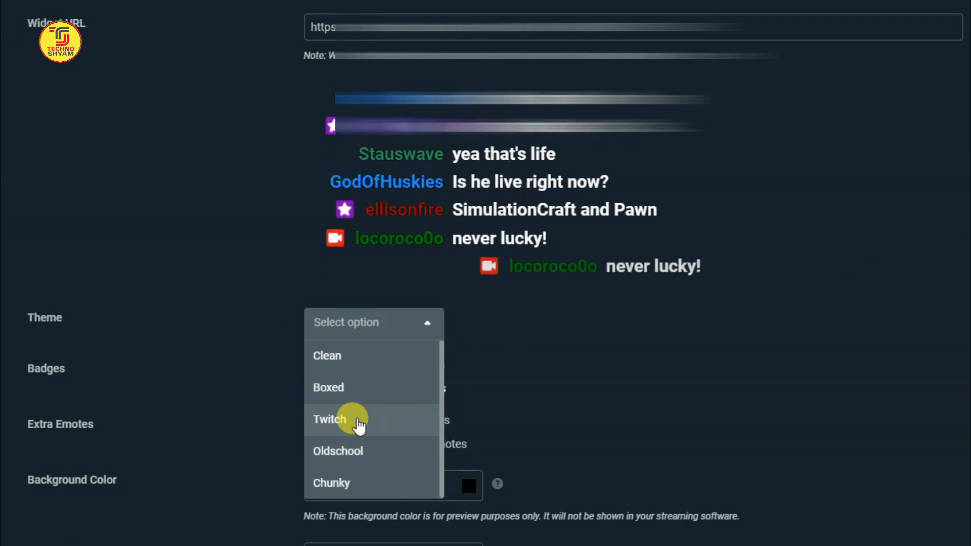
click(322, 389)
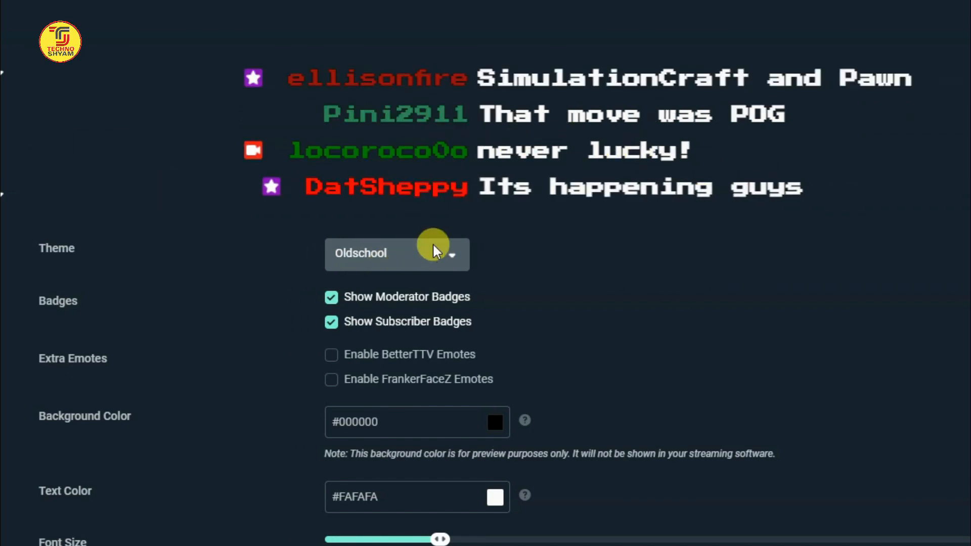
click(450, 259)
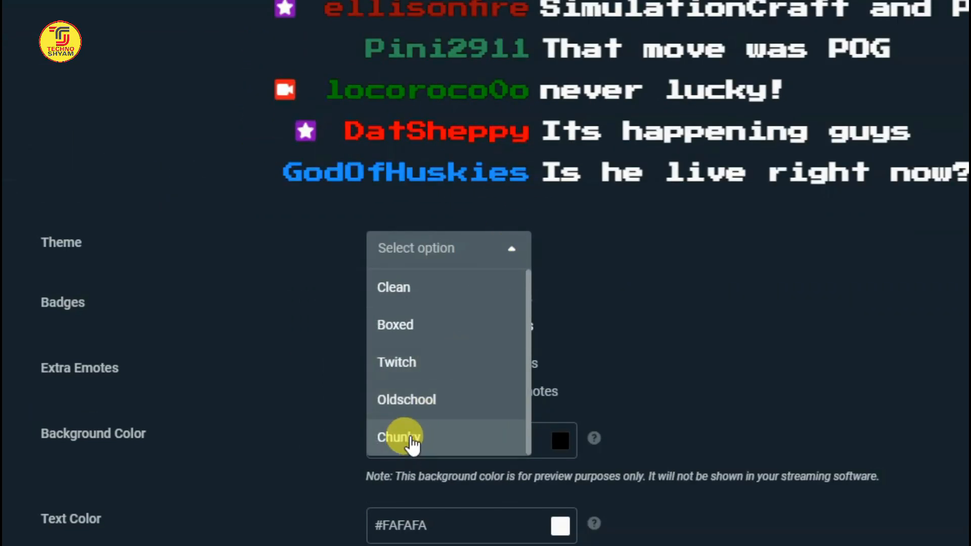
click(412, 440)
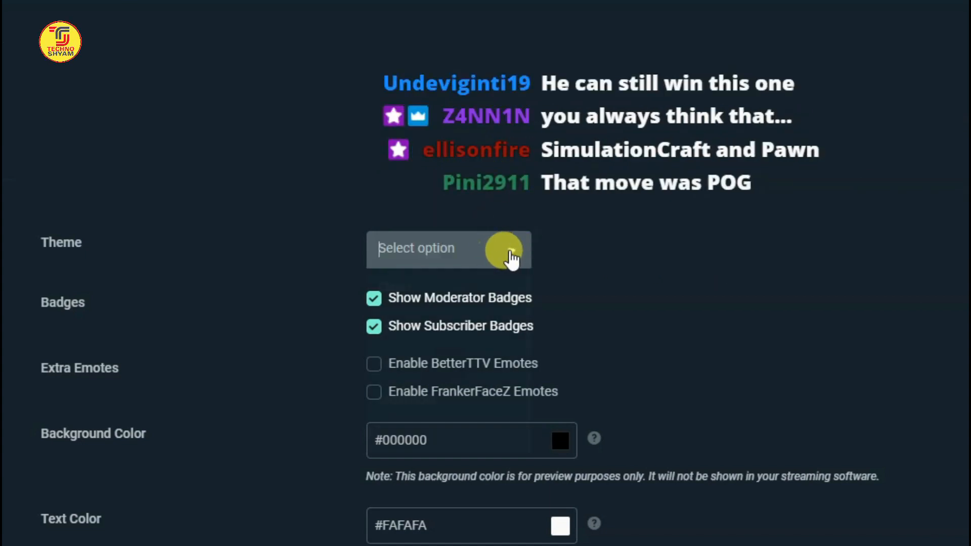
click(512, 259)
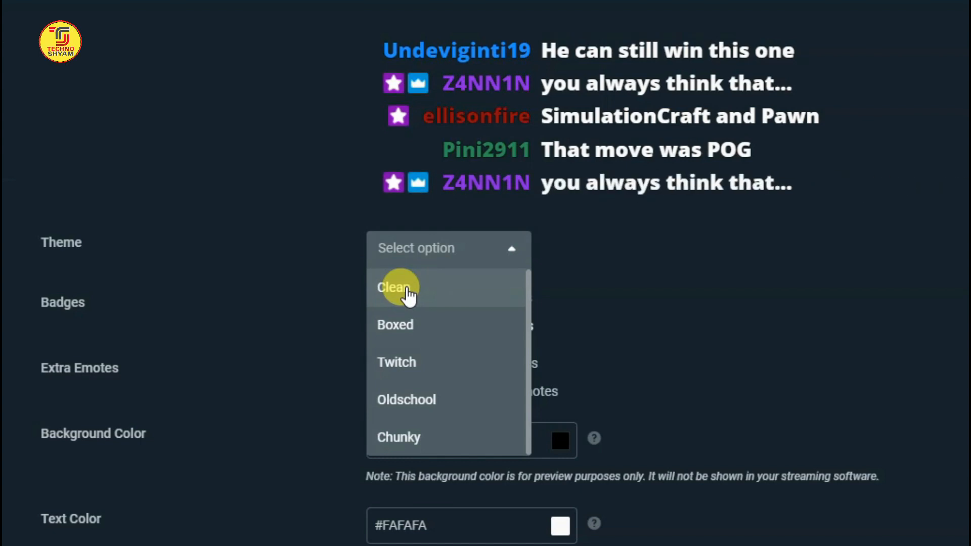
click(408, 295)
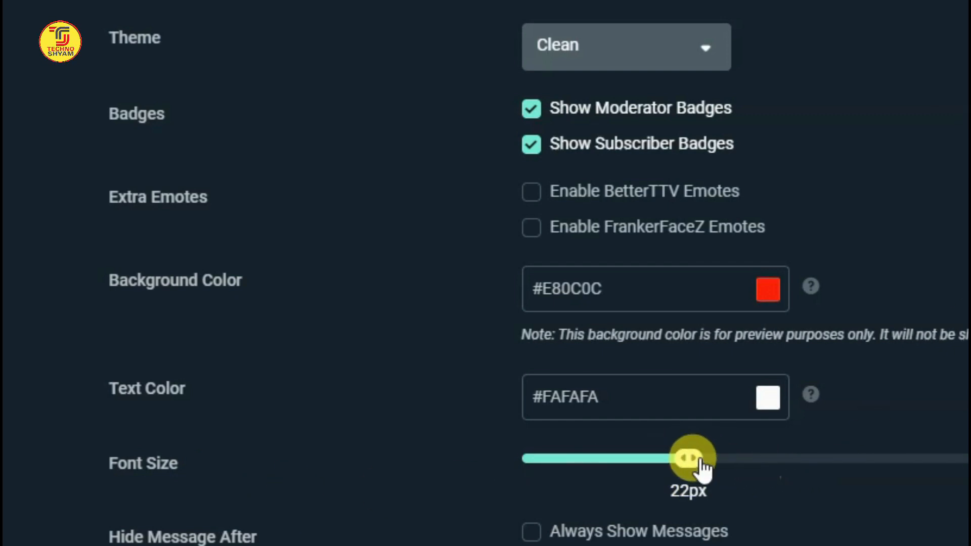
Try a larger chat font size up to 44px and set it to 28px.
drag(694, 460, 811, 470)
drag(510, 483, 661, 485)
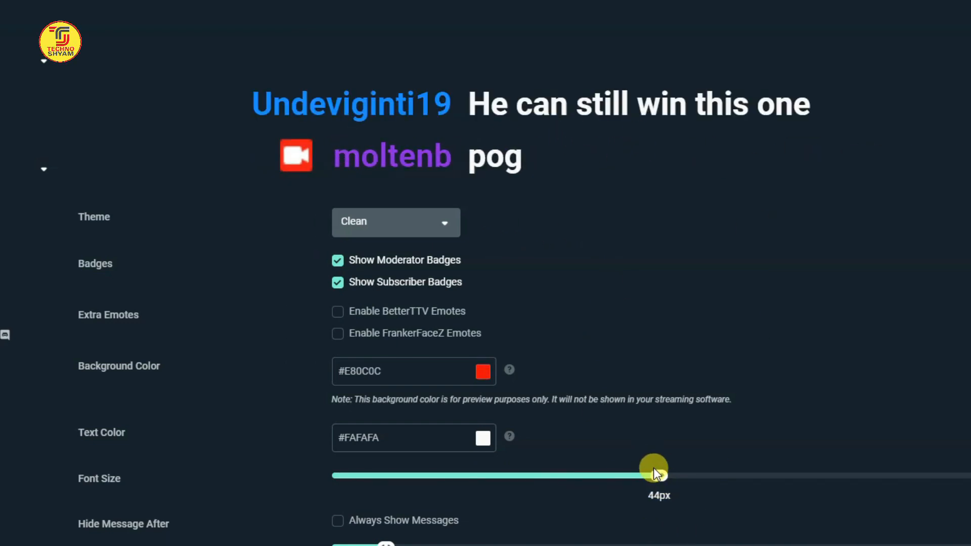
drag(658, 476, 502, 476)
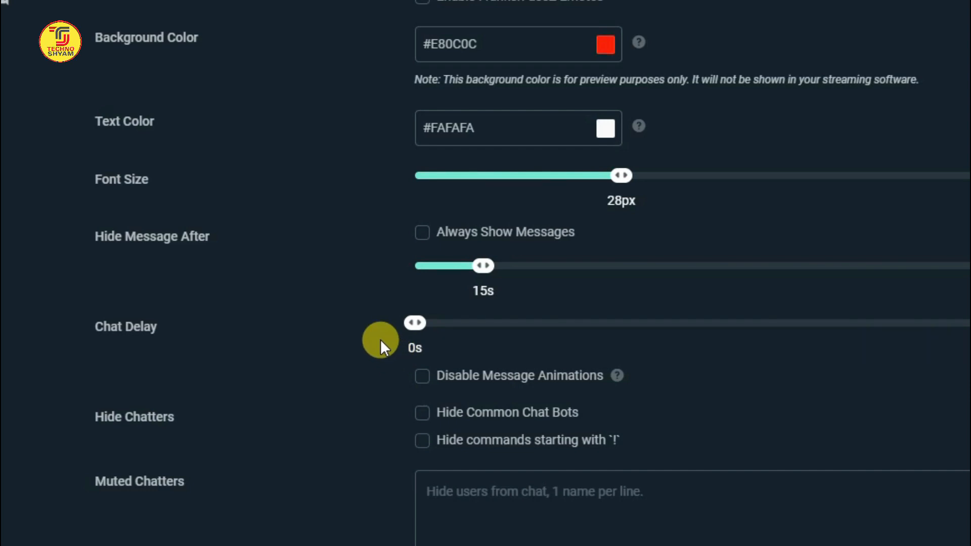
Examine the remaining chat box settings, from message hiding and chat delay to muted chatters, bad words and custom HTML/CSS.
scroll(122, 335, down, 2)
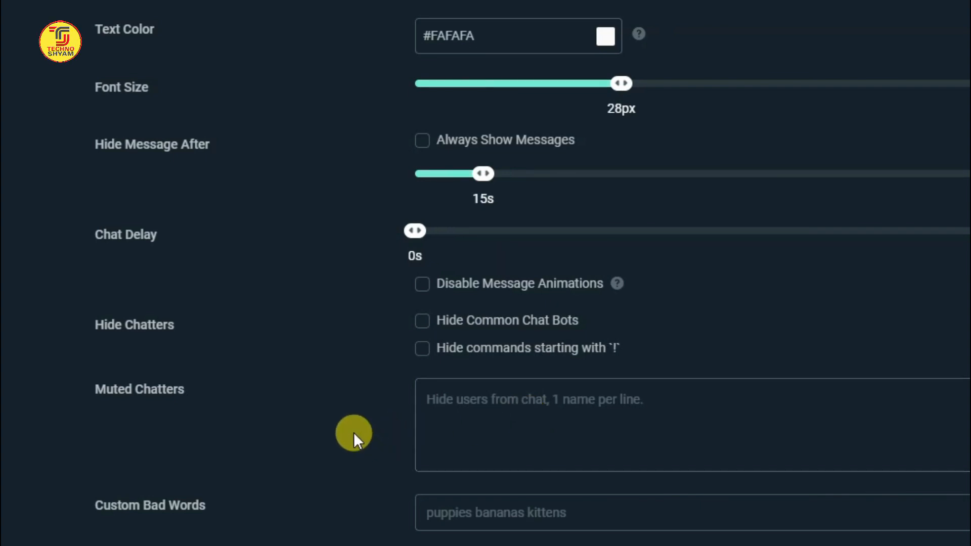
scroll(355, 431, down, 3)
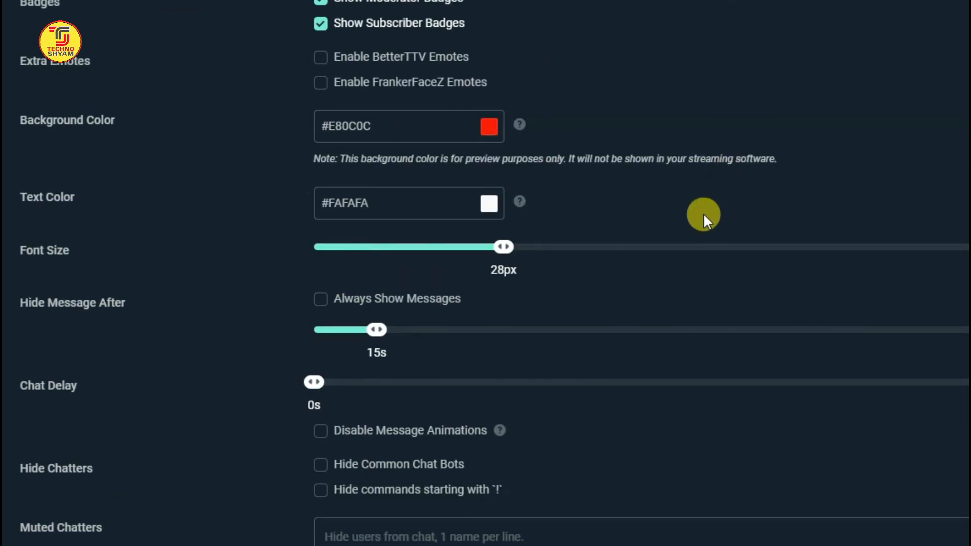
scroll(703, 213, down, 5)
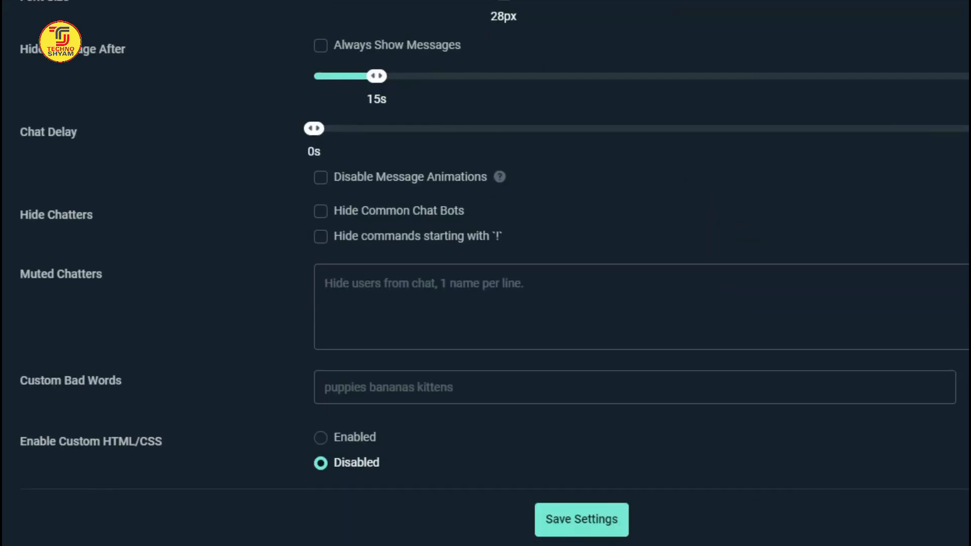